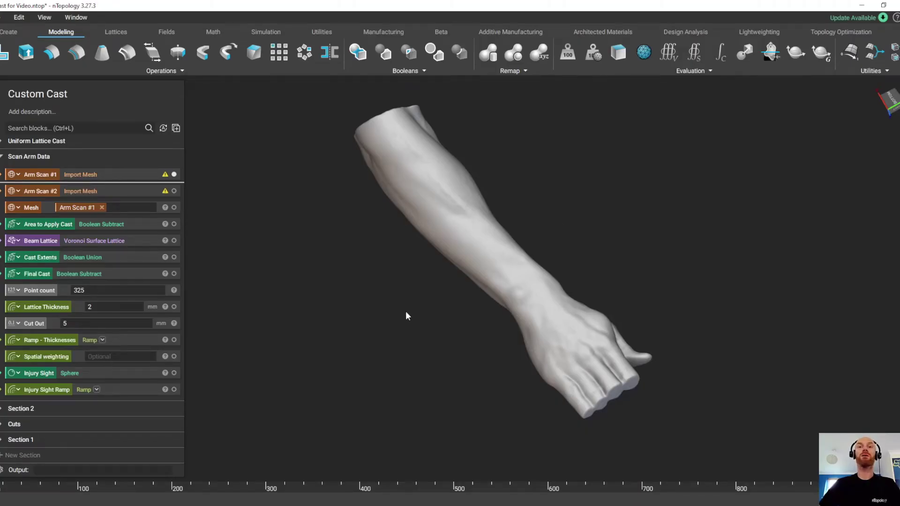
- Display the Arm Scan #1 and Arm Scan #2 meshes in turn and compare their shapes from several angles
right_click_drag(406, 313, 573, 219)
left_click(125, 194)
left_click(573, 218)
right_click_drag(514, 295, 579, 242)
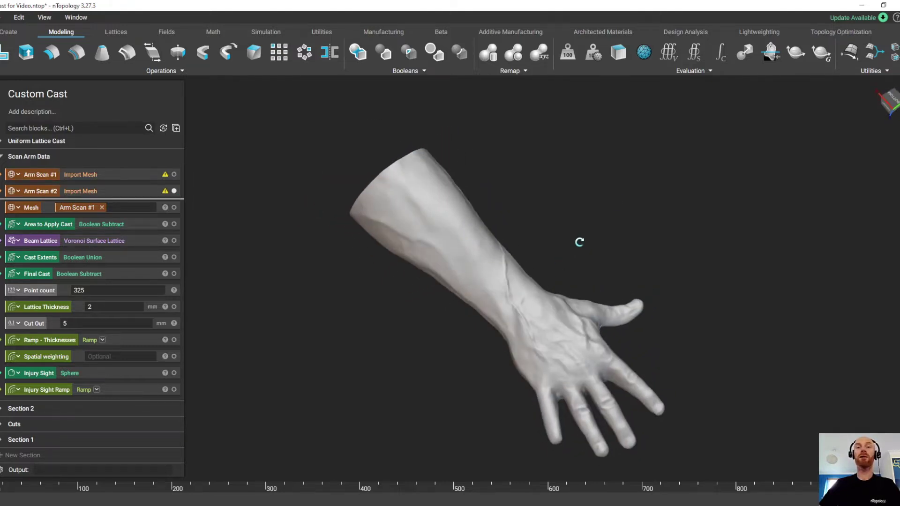
right_click_drag(336, 328, 328, 267)
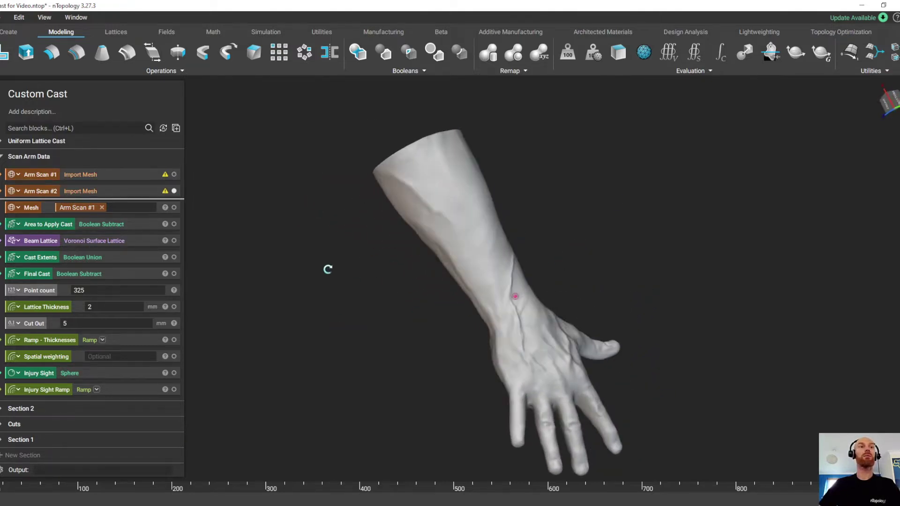
left_click(144, 175)
right_click_drag(392, 257, 332, 290)
left_click(124, 190)
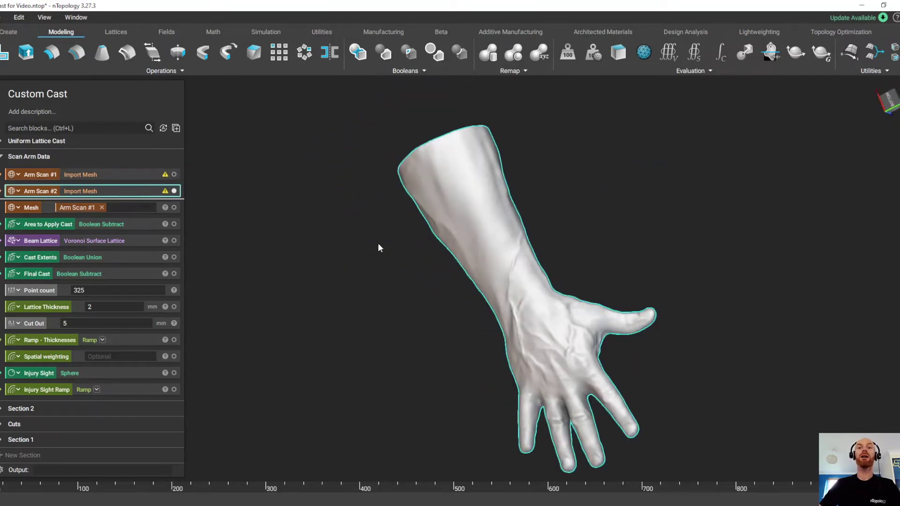
right_click_drag(603, 320, 656, 183)
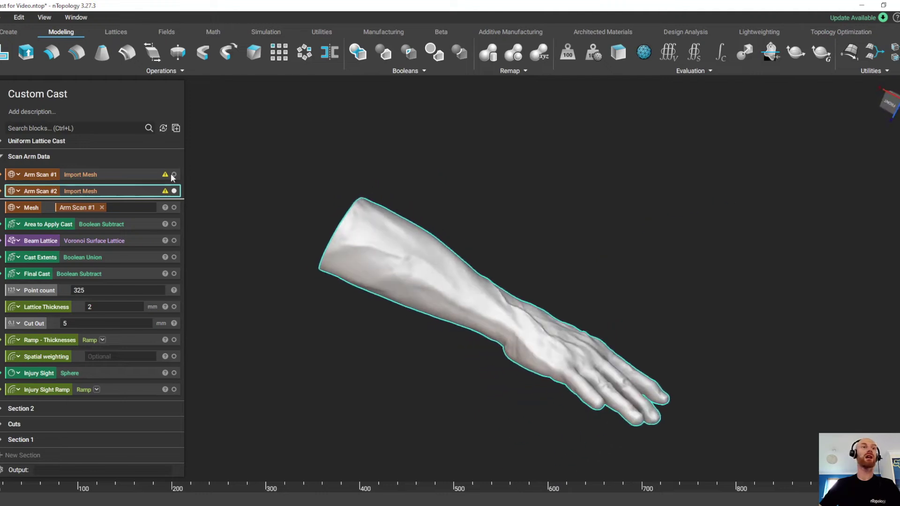
left_click(172, 175)
right_click_drag(339, 254, 263, 289)
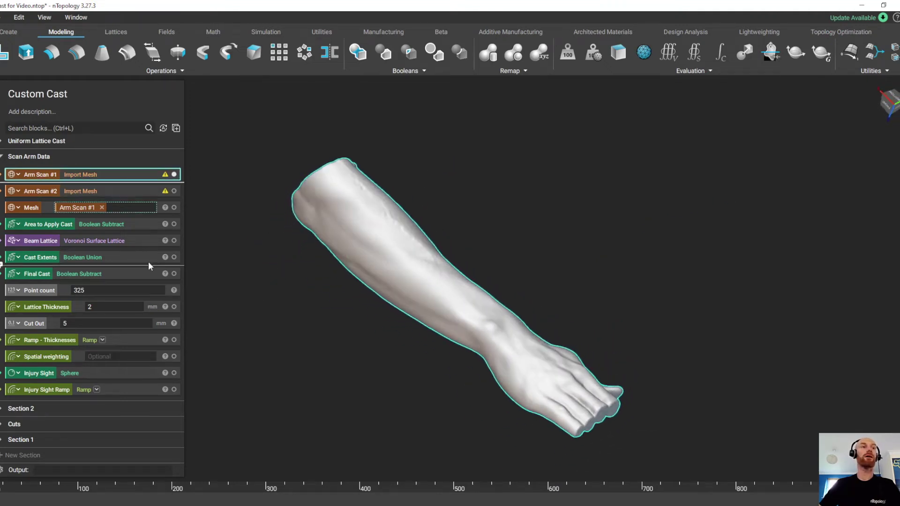
- Isolate the Area to Apply Cast body and examine the trimmed forearm region from several angles
left_click(159, 204)
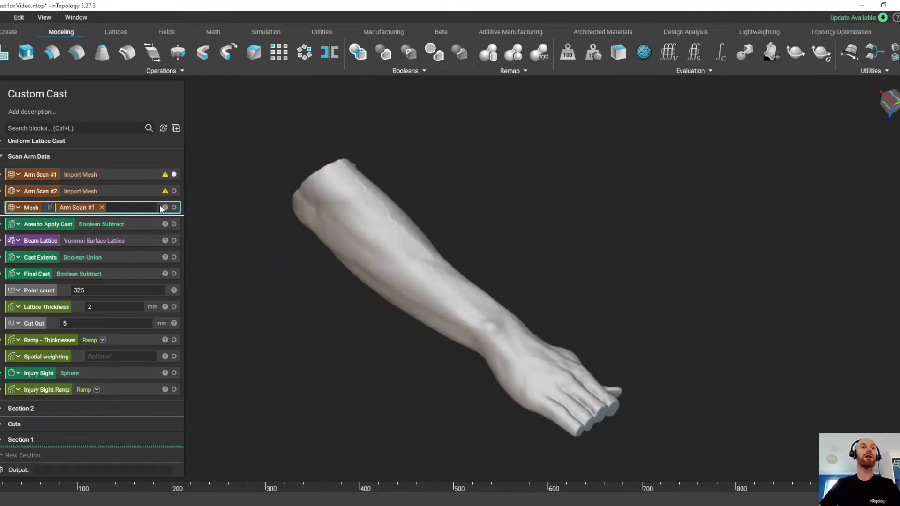
left_click(138, 223)
key("i")
right_click_drag(394, 257, 406, 325)
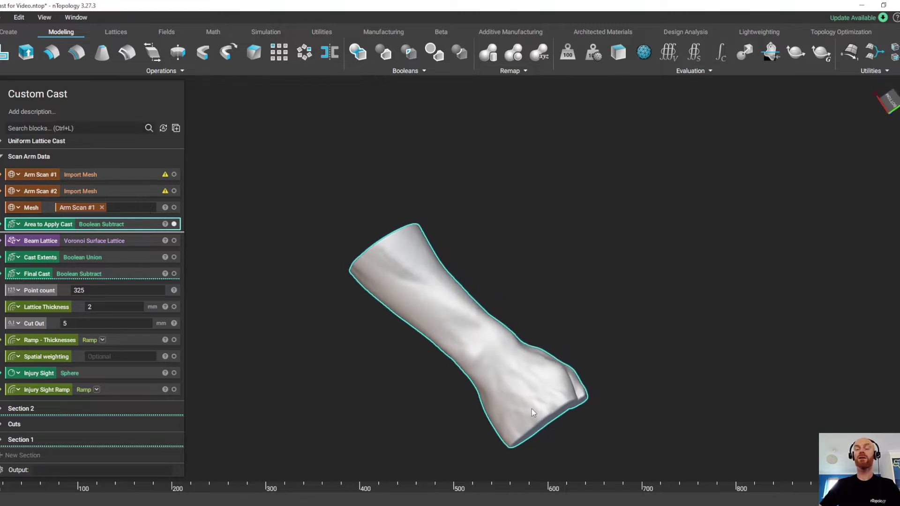
right_click_drag(503, 403, 572, 278)
- Show the Voronoi Beam Lattice together with the Cast Extents, and isolate the Cast Extents bands
left_click(135, 237)
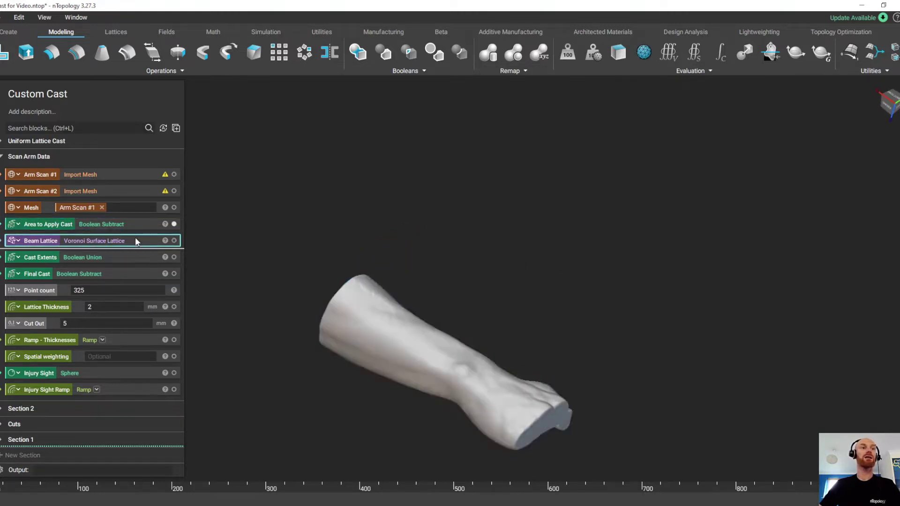
right_click_drag(467, 311, 519, 268)
left_click(173, 257)
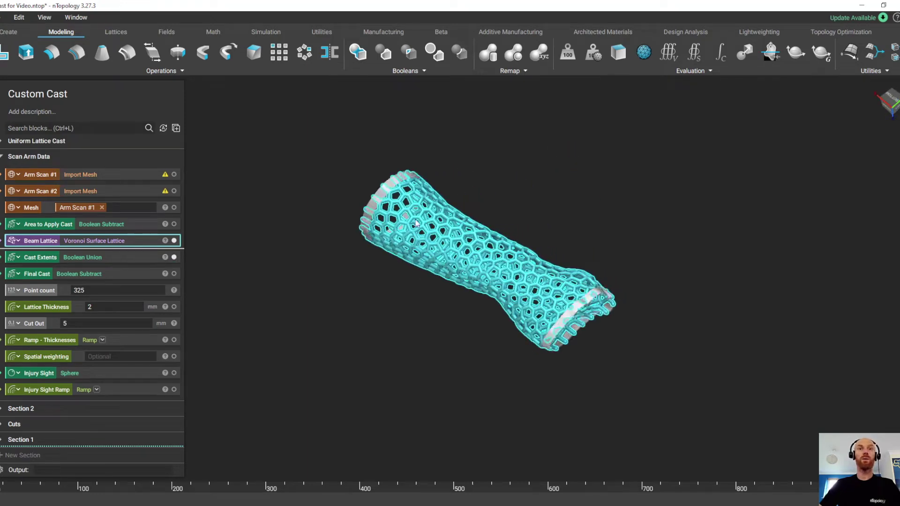
right_click_drag(568, 308, 547, 341)
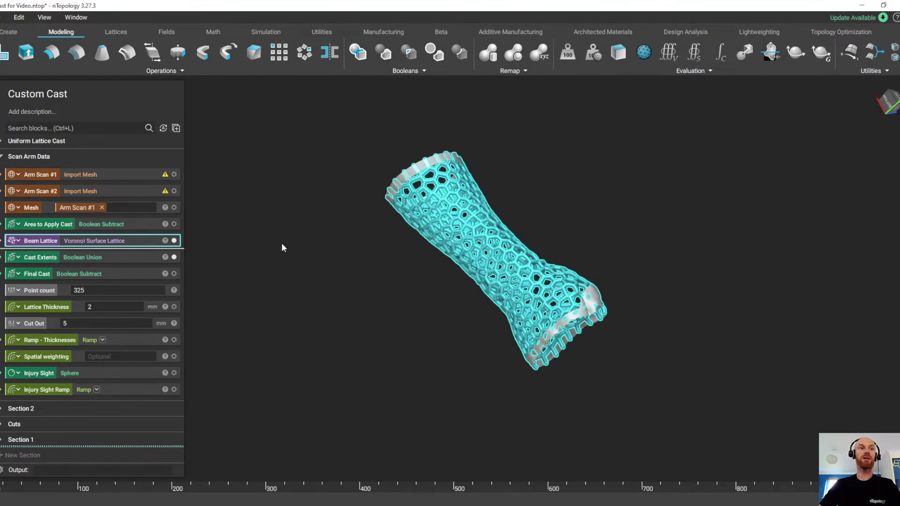
left_click(133, 259)
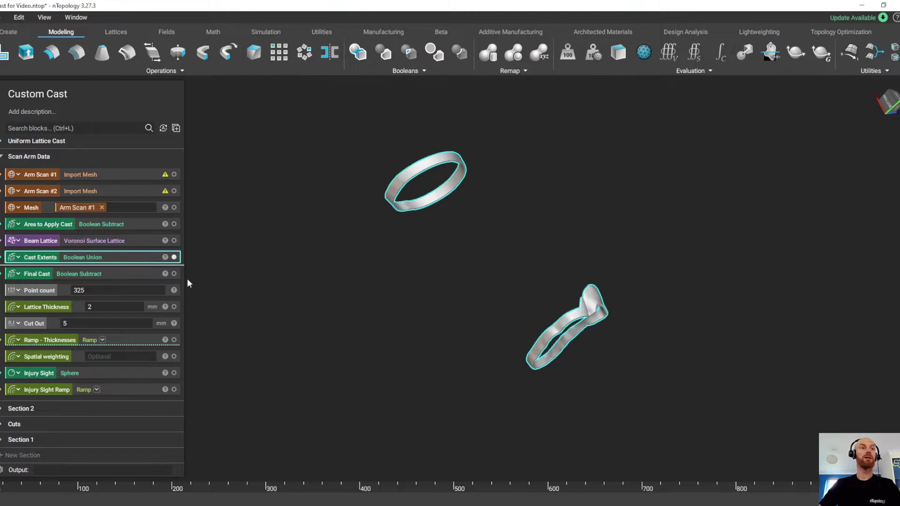
- Isolate the Final Cast and display it over the arm Mesh
left_click(149, 272)
left_click(173, 208)
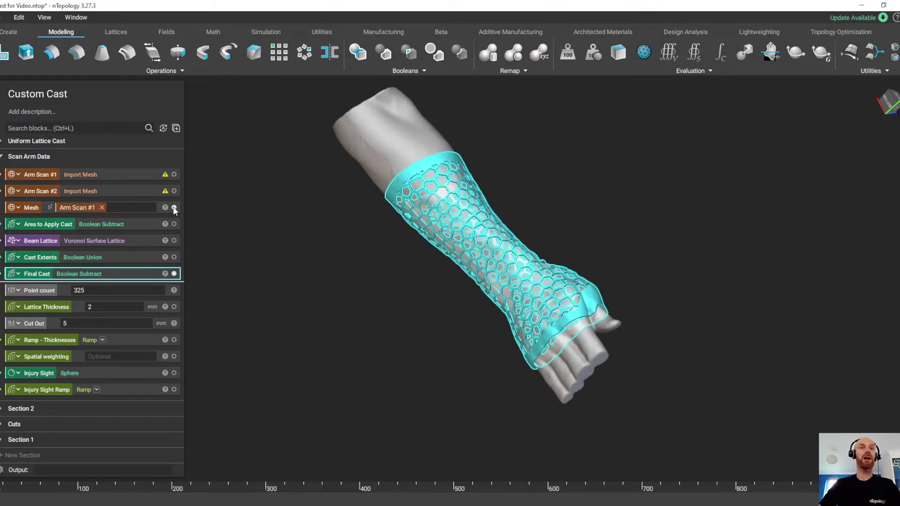
scroll(462, 231, "up", 3)
left_click(511, 229)
right_click_drag(470, 252, 625, 314)
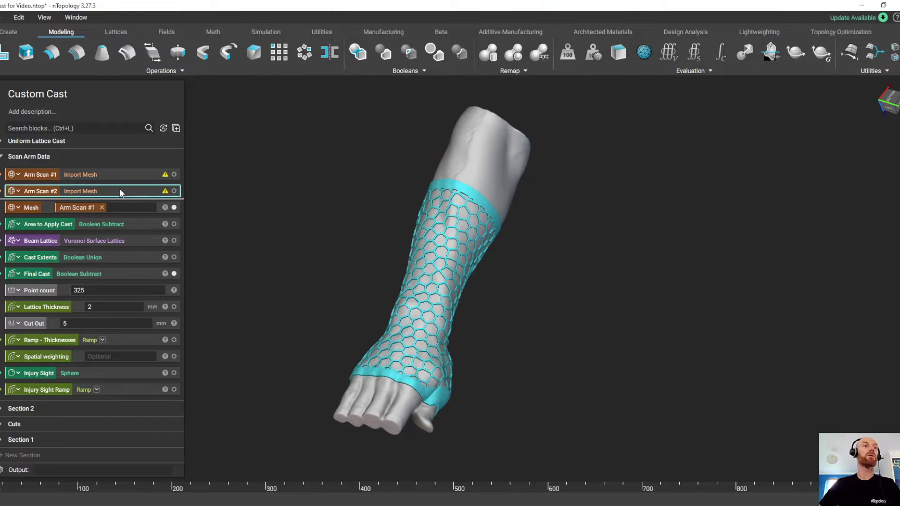
- Replace the input of the Mesh block with Arm Scan #2 so the cast is rebuilt on that arm
left_click_drag(119, 189, 122, 208)
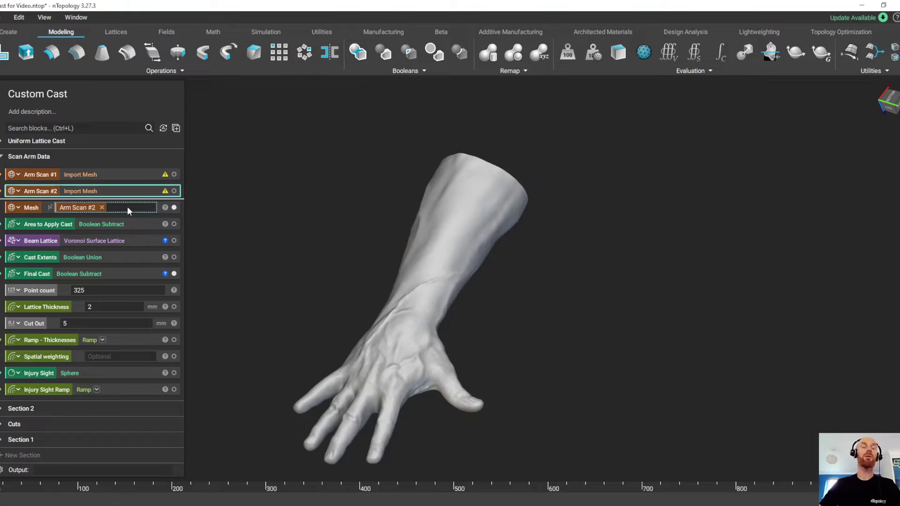
middle_click_drag(411, 334, 512, 277)
scroll(510, 280, "up", 2)
right_click_drag(499, 293, 463, 260)
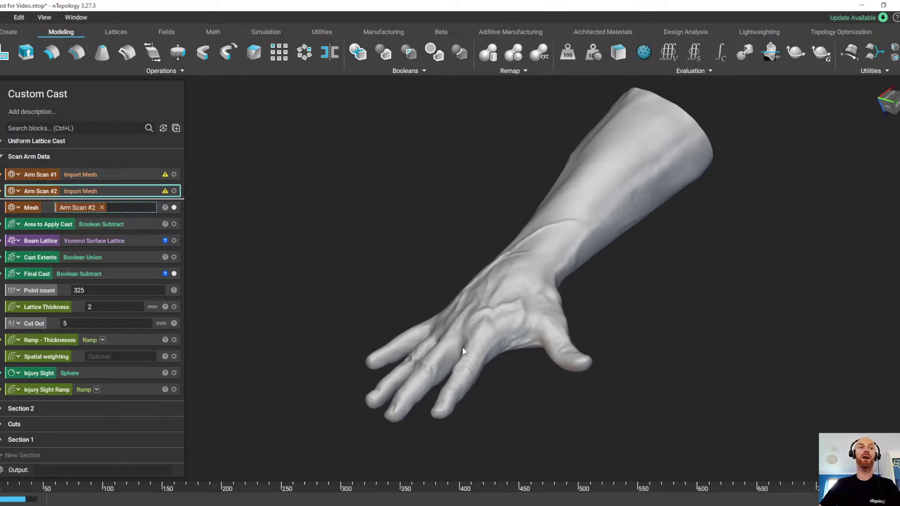
- Examine how the lattice cast fits the second arm scan around the hand, wrist and forearm
left_click_drag(163, 322, 139, 285)
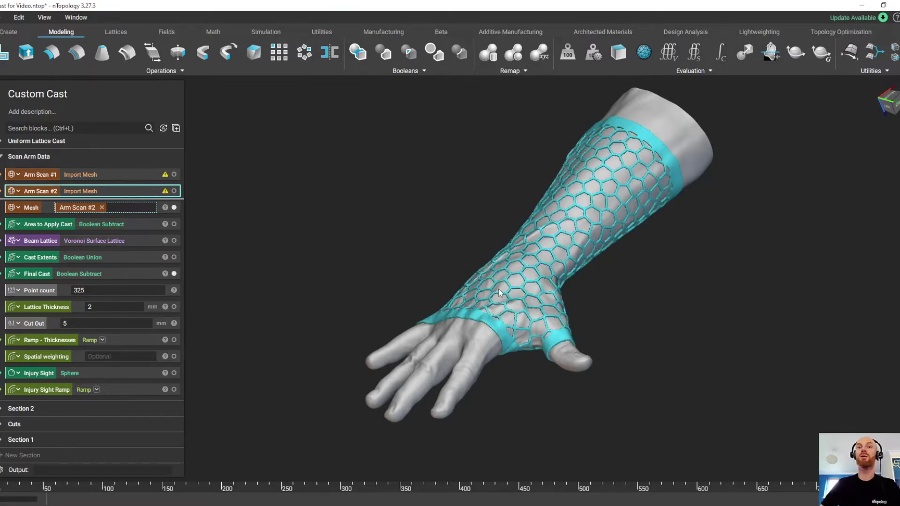
right_click_drag(493, 281, 548, 300)
scroll(530, 322, "up", 3)
scroll(566, 279, "up", 2)
middle_click_drag(547, 300, 588, 241)
right_click_drag(605, 250, 594, 266)
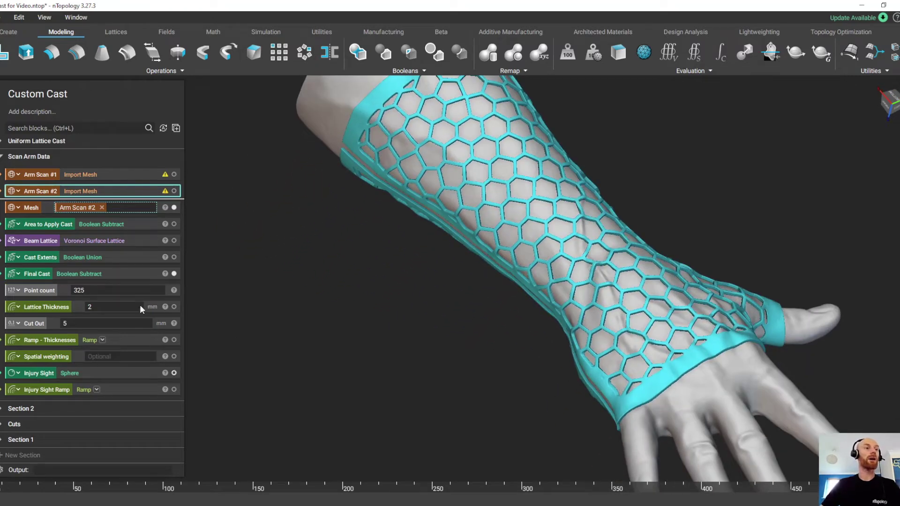
middle_click_drag(399, 281, 350, 351)
right_click_drag(500, 269, 589, 271)
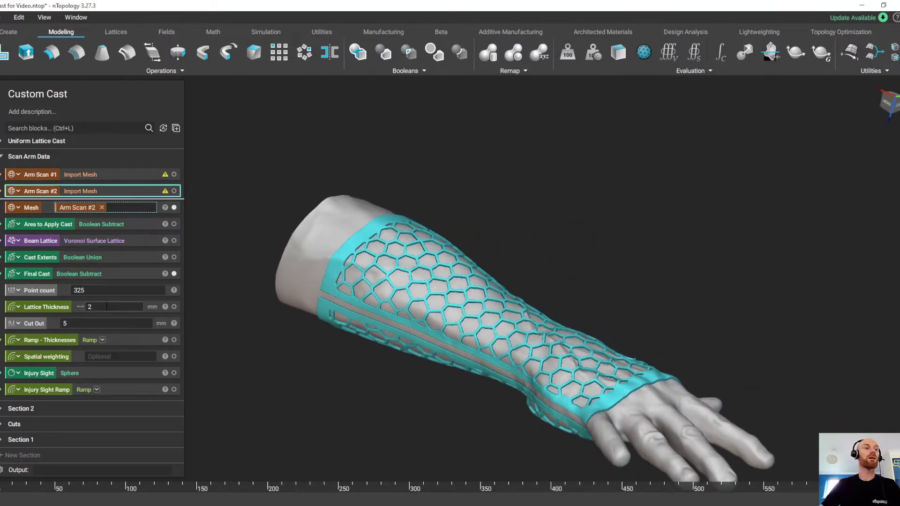
- Set the Lattice Thickness to 4 mm and inspect the cast along its side opening
double_click(89, 306)
type("4")
key("Return")
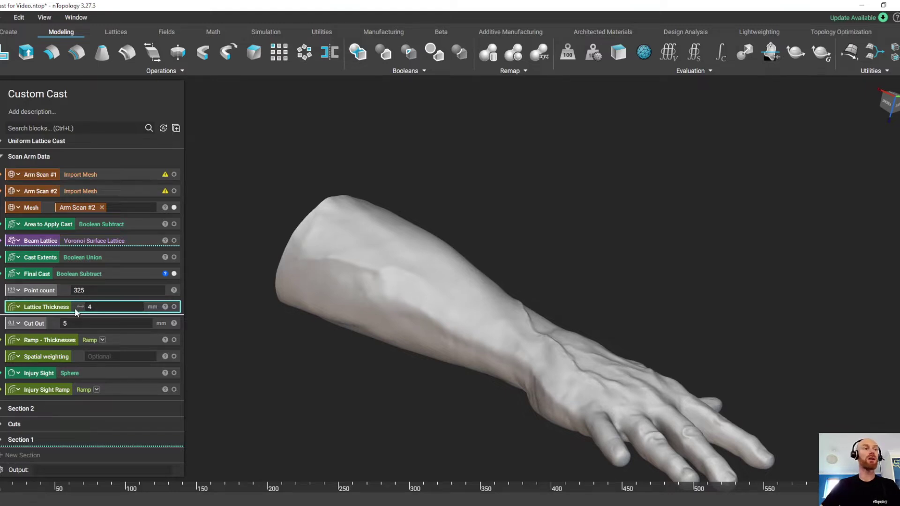
right_click_drag(449, 300, 418, 373)
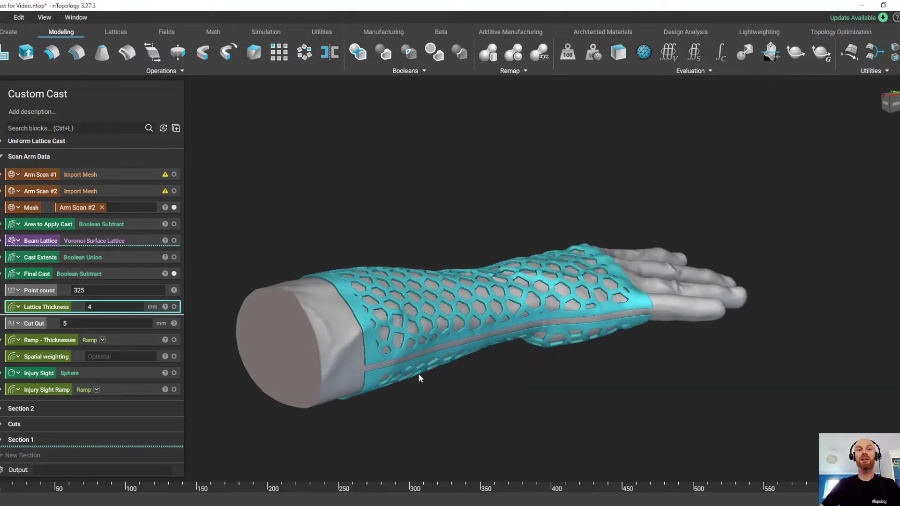
scroll(417, 373, "up", 4)
middle_click_drag(429, 340, 453, 306)
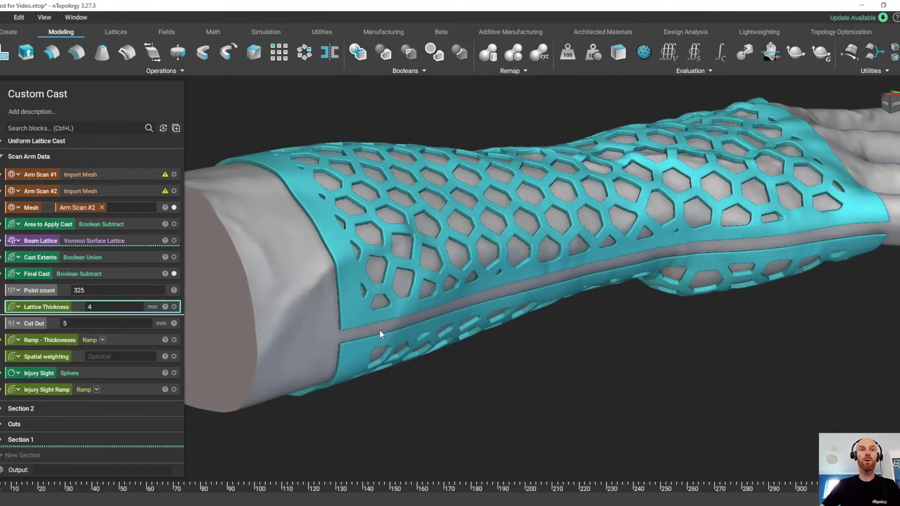
right_click_drag(474, 294, 481, 294)
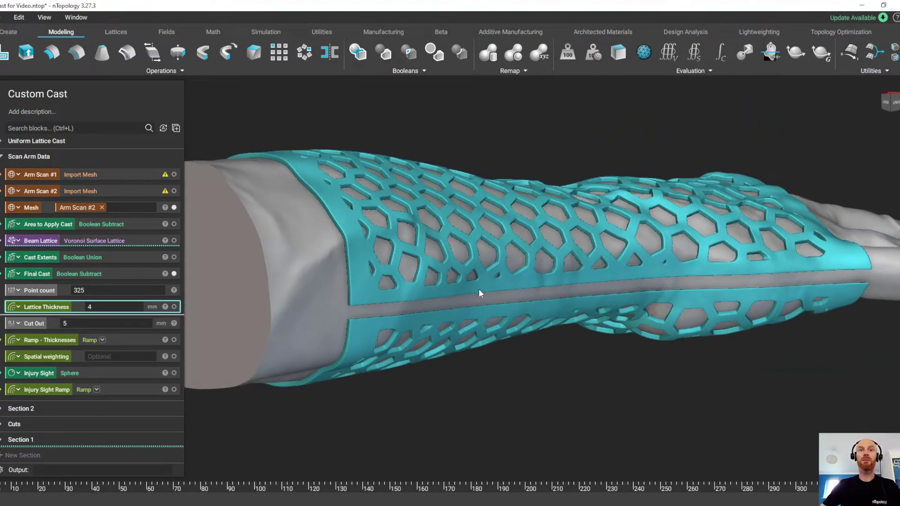
- Set the Cut Out width to 15 mm and view the updated cast
left_click(93, 324)
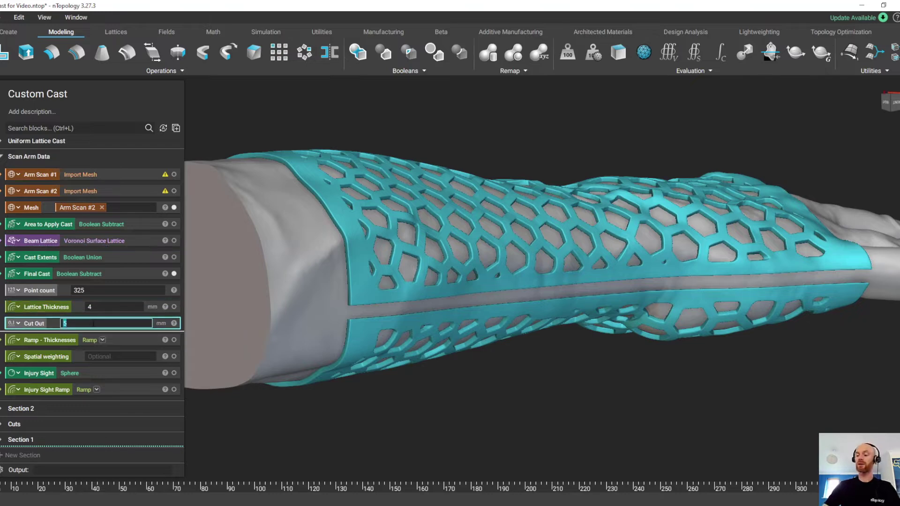
type("15")
key("Return")
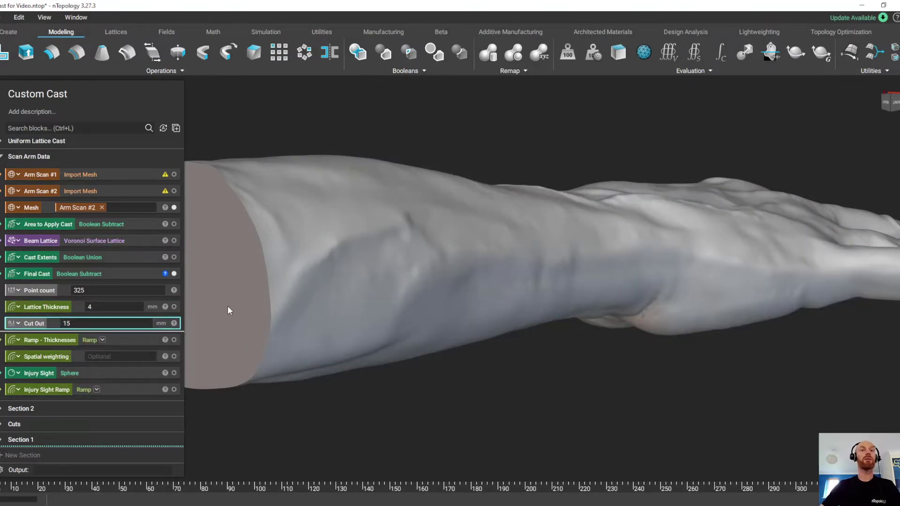
right_click_drag(584, 291, 562, 352)
scroll(537, 340, "down", 2)
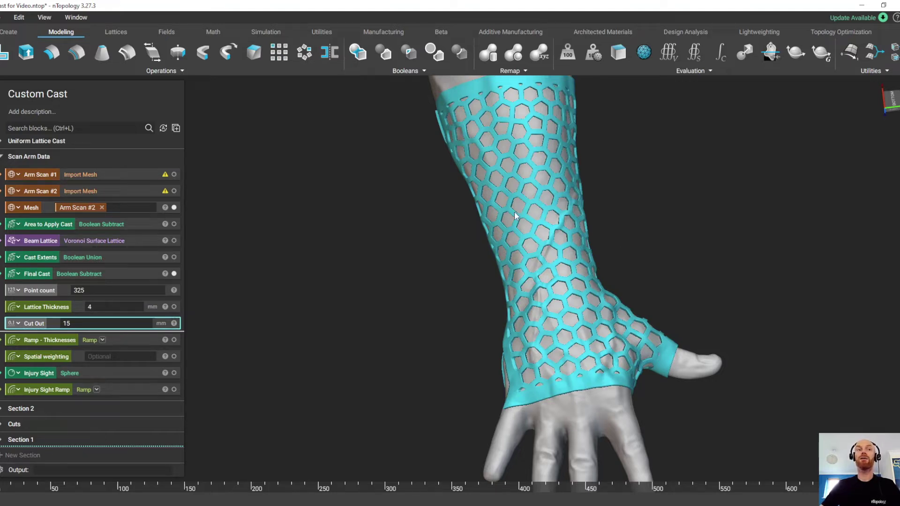
- Use the Ramp - Thicknesses block as the Lattice Thickness input
left_click(124, 341)
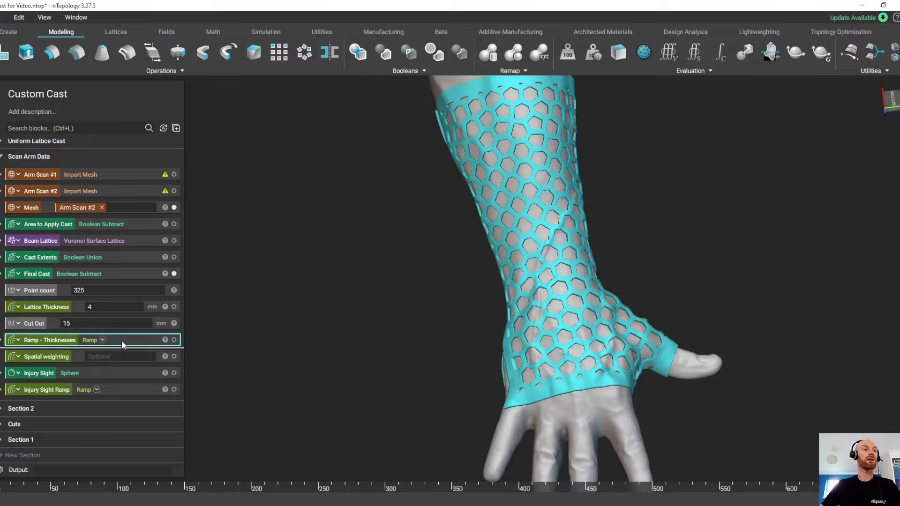
left_click_drag(122, 340, 115, 308)
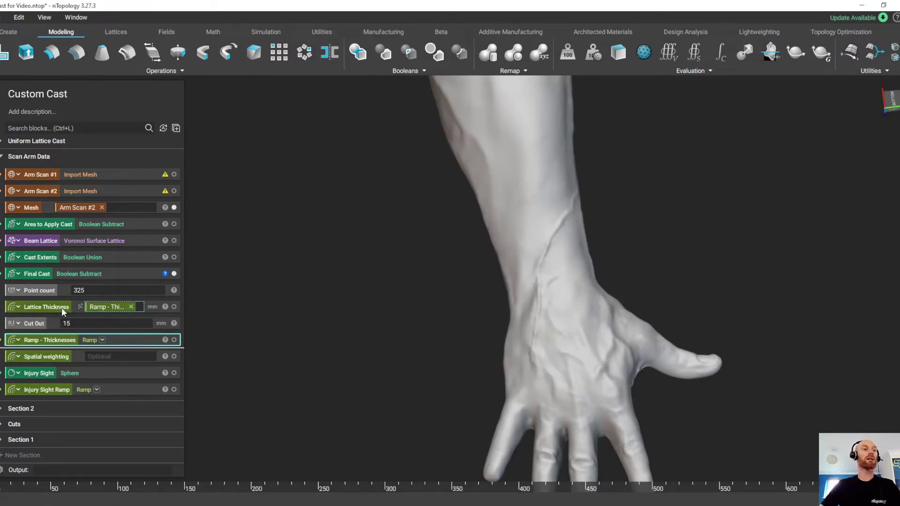
scroll(465, 283, "down", 1)
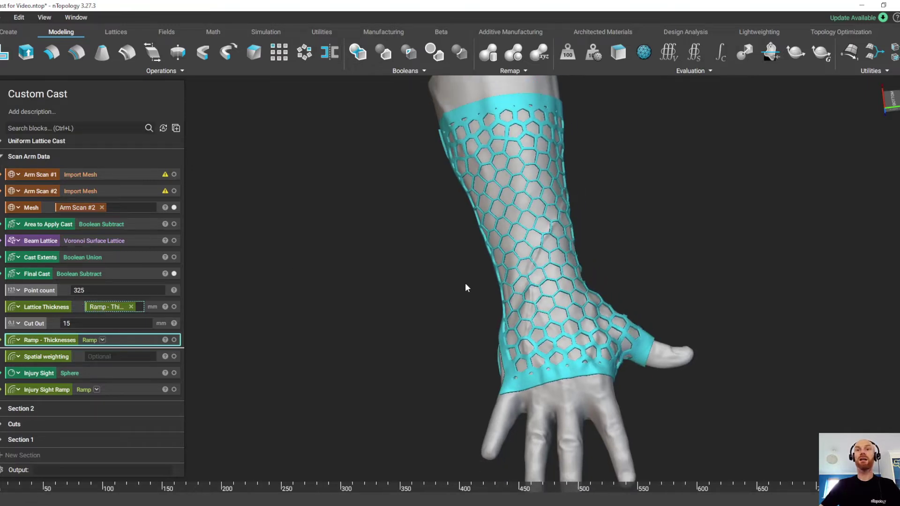
- Examine how the beam thickness varies between the cast's end bands and its middle
middle_click_drag(465, 283, 334, 182)
right_click_drag(334, 182, 560, 375)
scroll(559, 376, "up", 5)
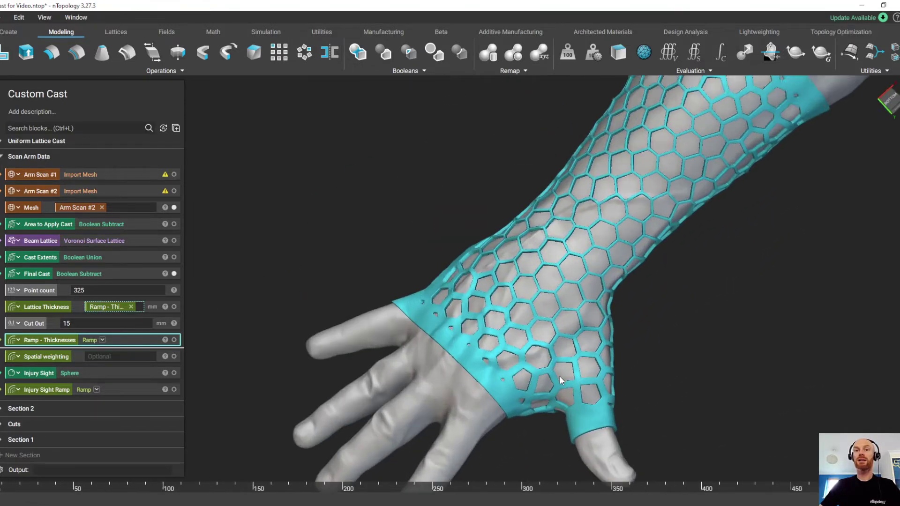
scroll(449, 333, "down", 4)
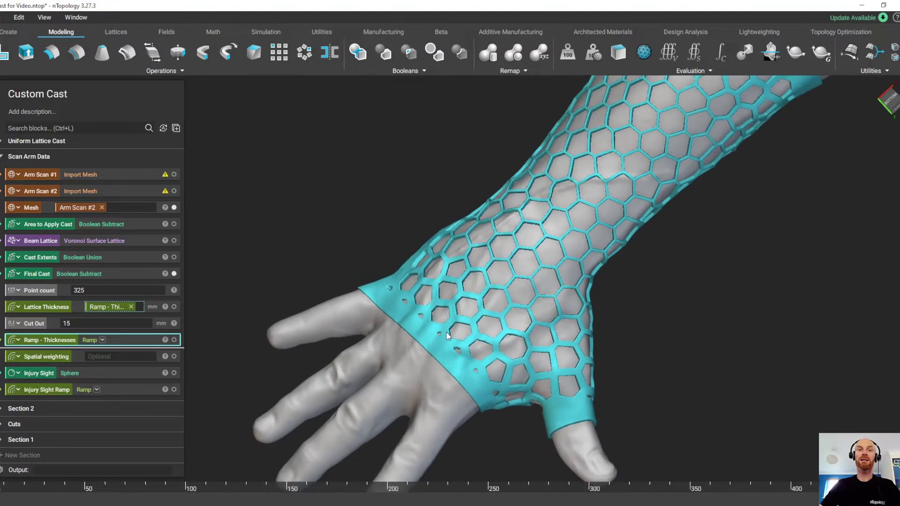
right_click_drag(459, 308, 544, 164)
scroll(470, 290, "up", 2)
scroll(461, 299, "down", 3)
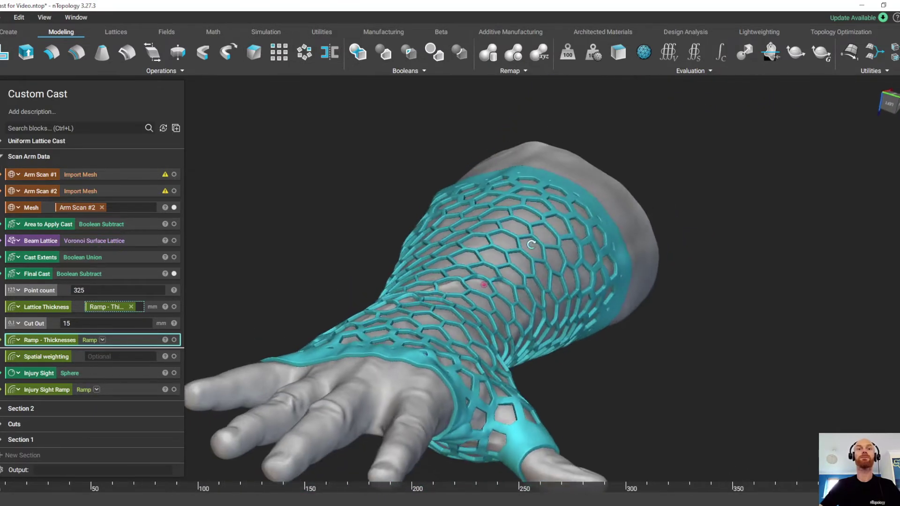
right_click_drag(461, 298, 471, 376)
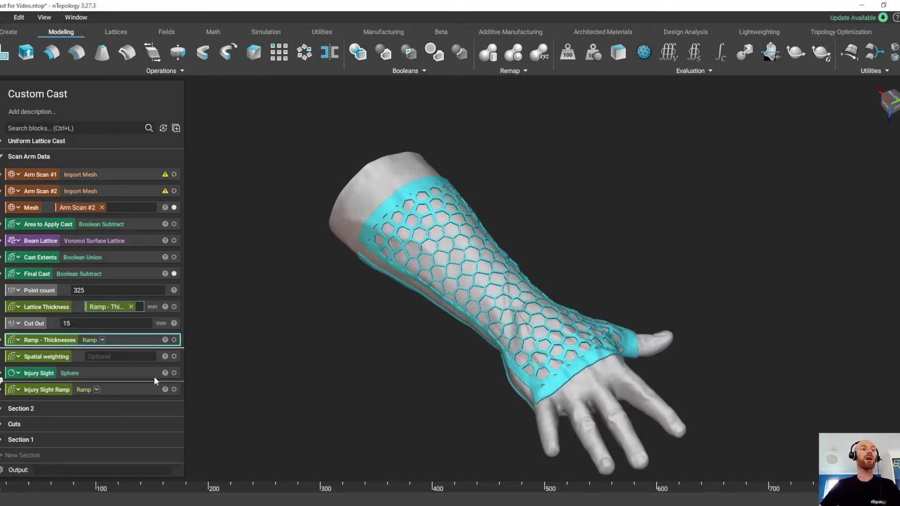
- Show the Injury Sight sphere alongside the cast and inspect its position near the base of the thumb
right_click_drag(571, 351, 556, 243)
left_click(174, 373)
scroll(609, 285, "up", 5)
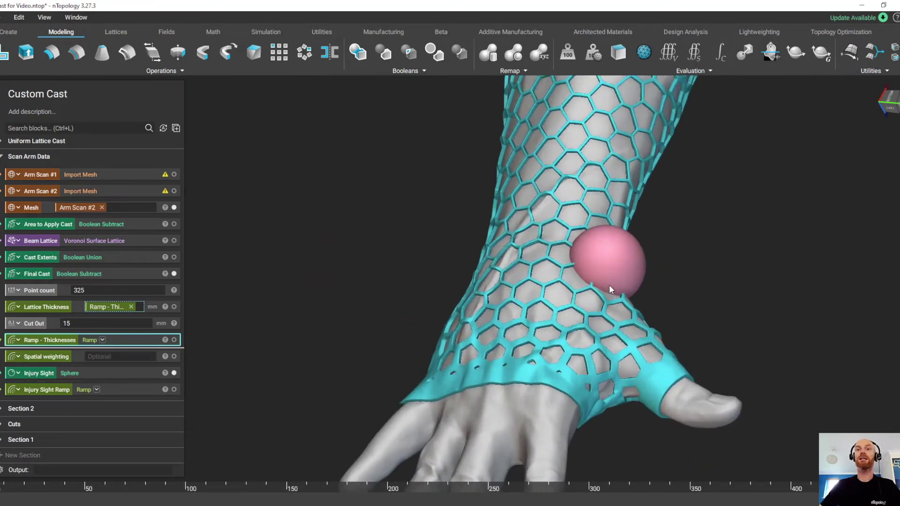
left_click(103, 373)
right_click_drag(623, 245, 670, 297)
scroll(584, 232, "down", 3)
scroll(585, 230, "down", 2)
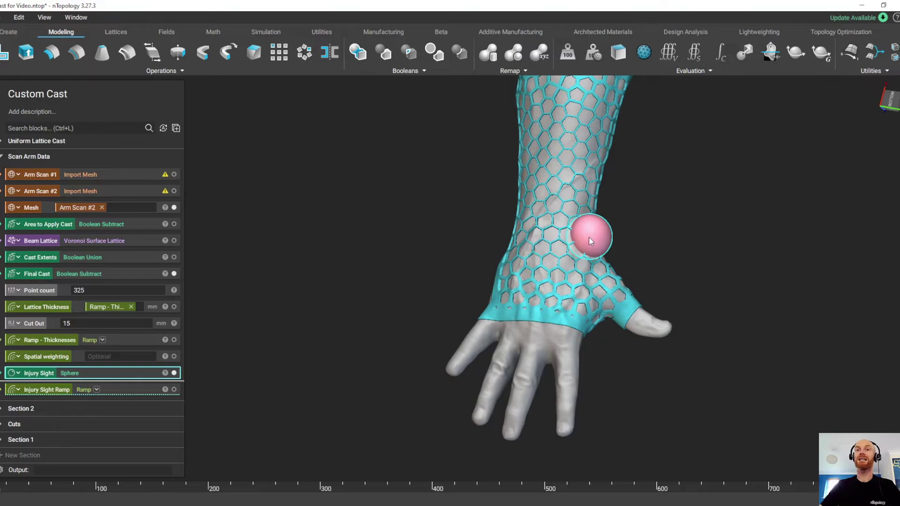
middle_click_drag(588, 237, 590, 276)
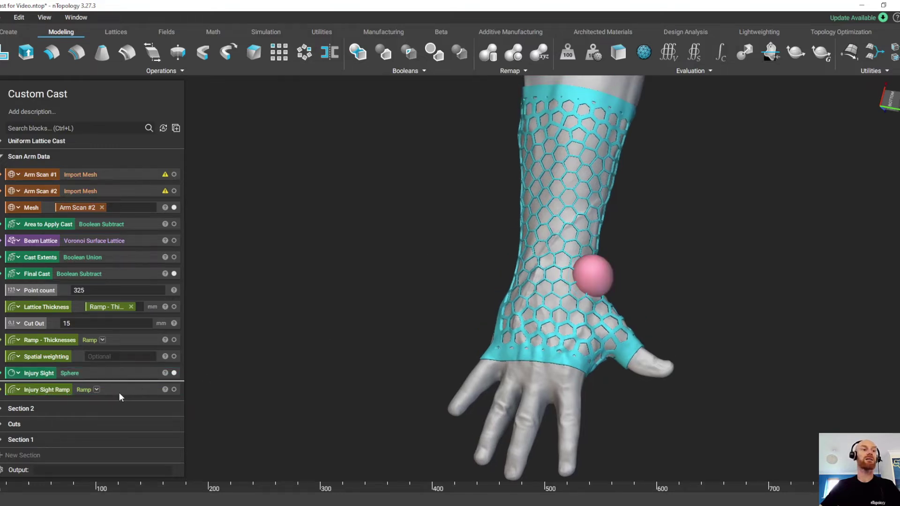
- Use the Injury Sight Ramp block as the Spatial weighting input and hide the Injury Sight sphere
left_click_drag(119, 392, 113, 358)
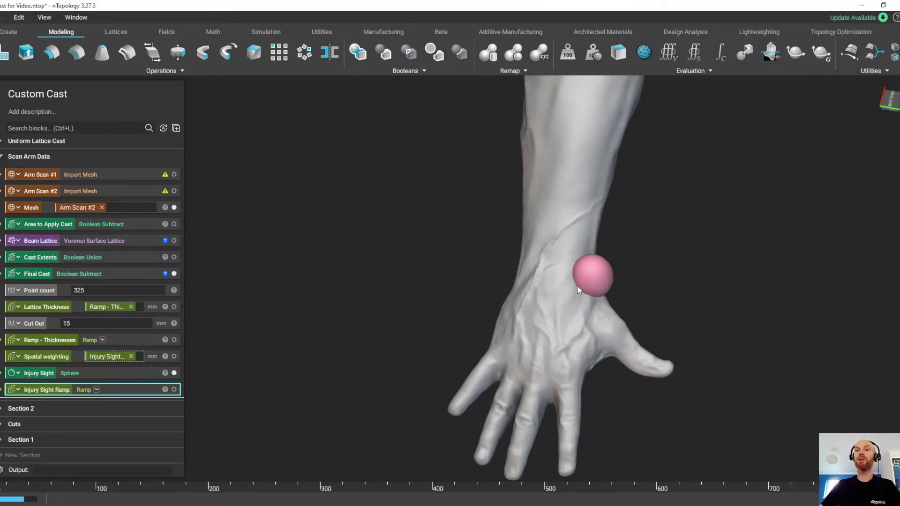
left_click_drag(581, 271, 518, 162)
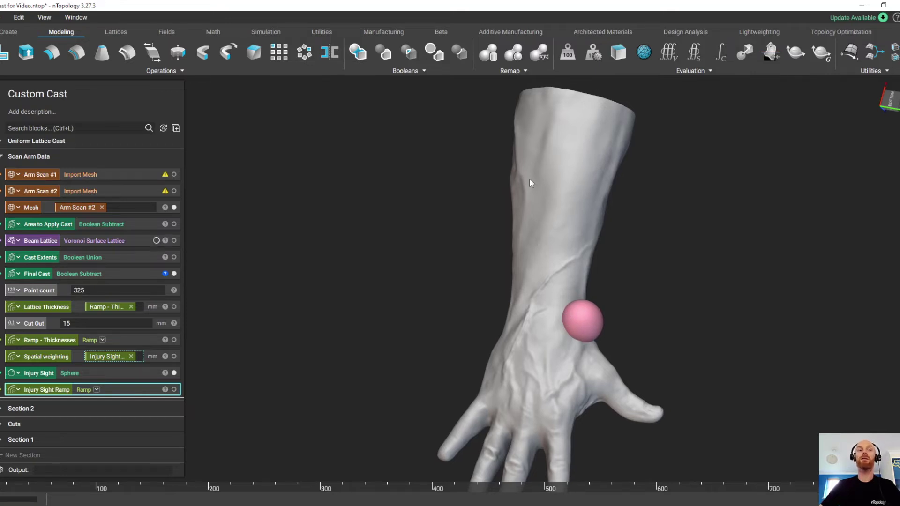
left_click(174, 373)
- Examine how the lattice cell size varies between the injury site near the thumb and the forearm end of the cast
scroll(581, 352, "up", 4)
mouse_move(560, 283)
right_mouse_down()
mouse_move(581, 352)
mouse_move(399, 289)
mouse_move(556, 285)
right_mouse_up()
left_click_drag(556, 285, 394, 241)
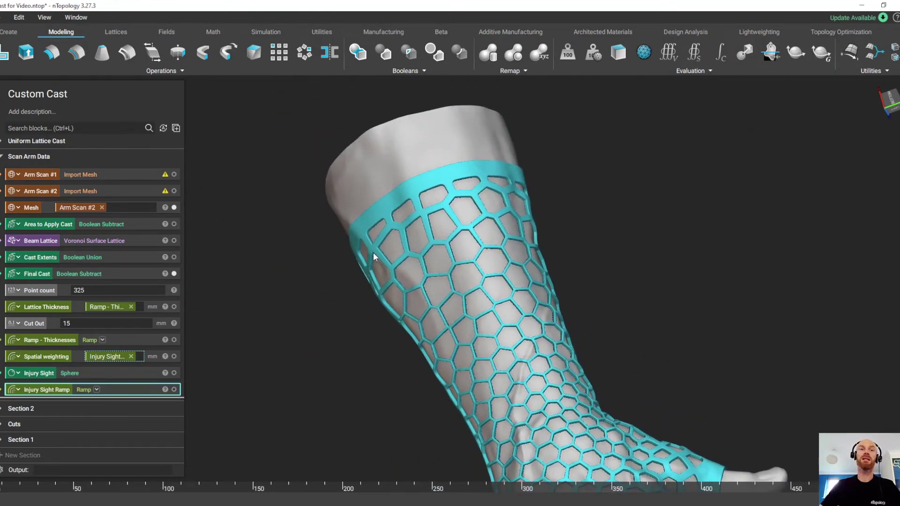
scroll(373, 256, "up", 3)
scroll(374, 257, "down", 5)
right_click_drag(373, 257, 304, 245)
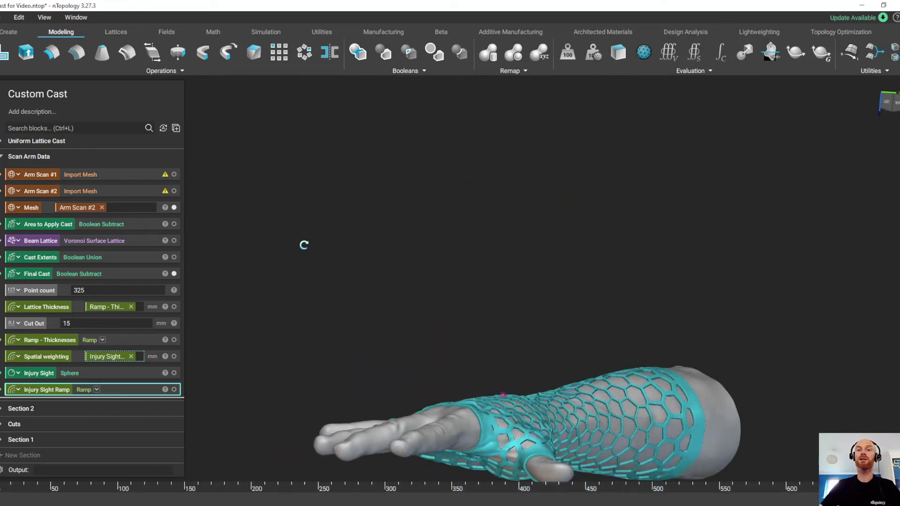
left_click_drag(303, 244, 594, 311)
scroll(505, 315, "up", 6)
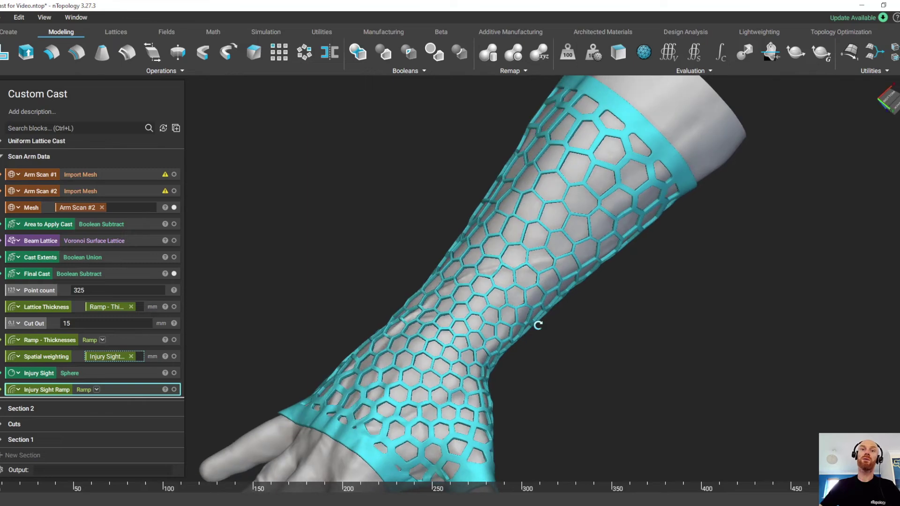
scroll(517, 258, "down", 5)
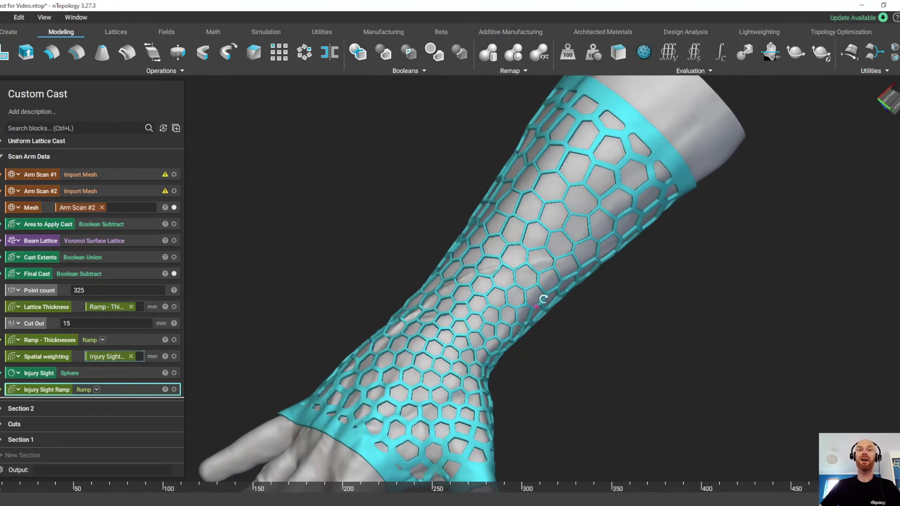
left_click_drag(517, 258, 606, 249)
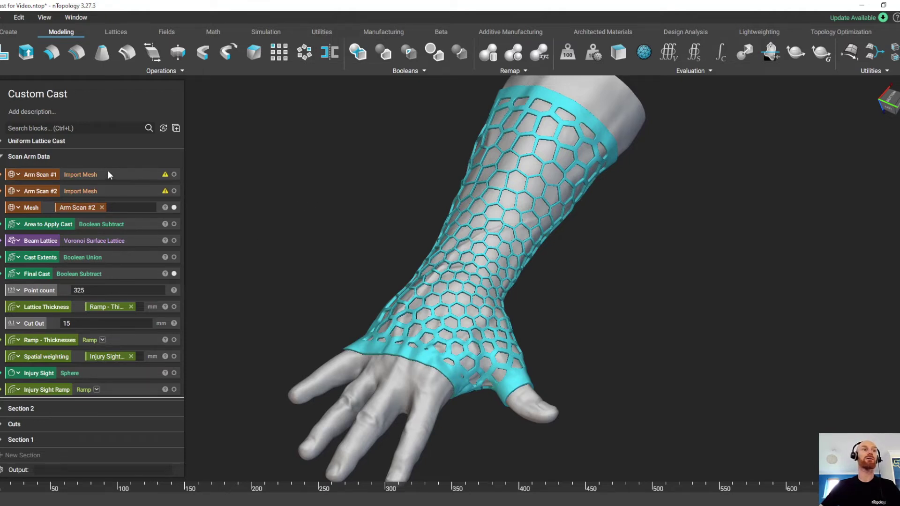
- Replace the Mesh input with Arm Scan #1 and view the new arm from several angles
left_click_drag(108, 172, 123, 206)
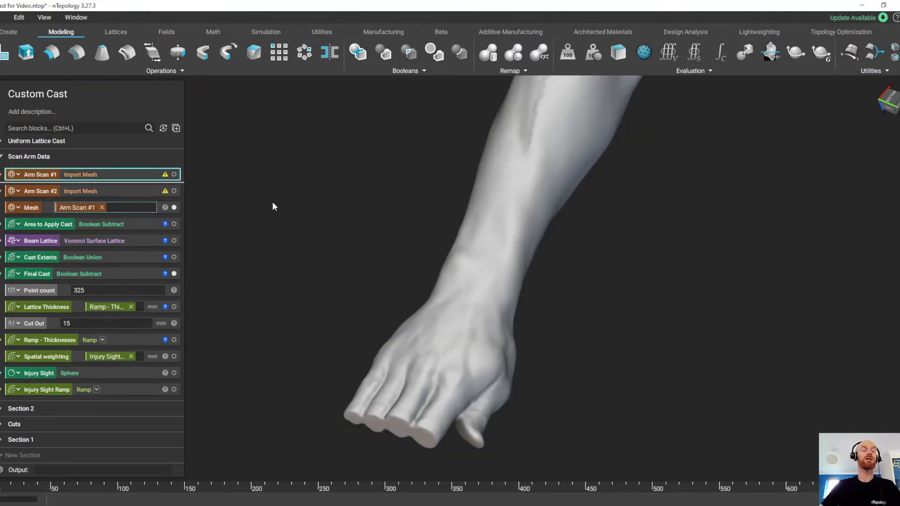
left_click(272, 202)
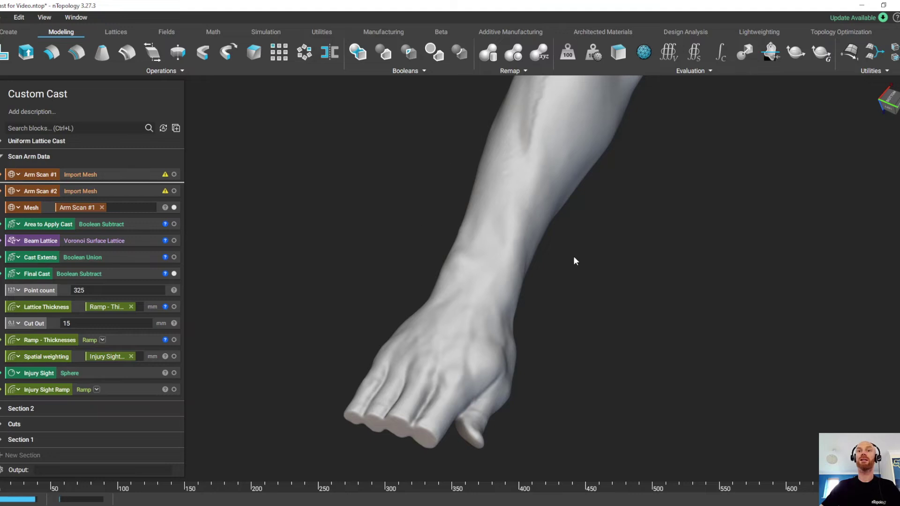
scroll(574, 256, "down", 2)
middle_click_drag(464, 252, 361, 308)
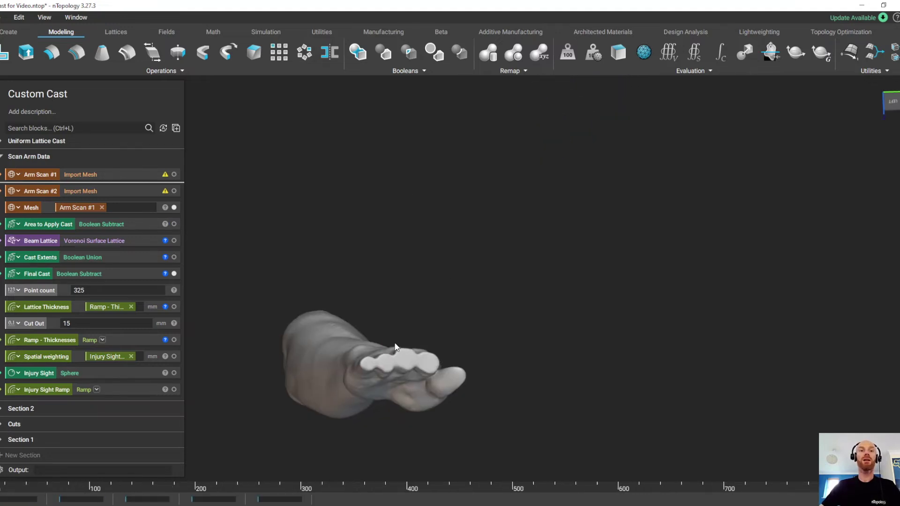
right_click_drag(394, 347, 376, 311)
middle_click_drag(381, 311, 516, 300)
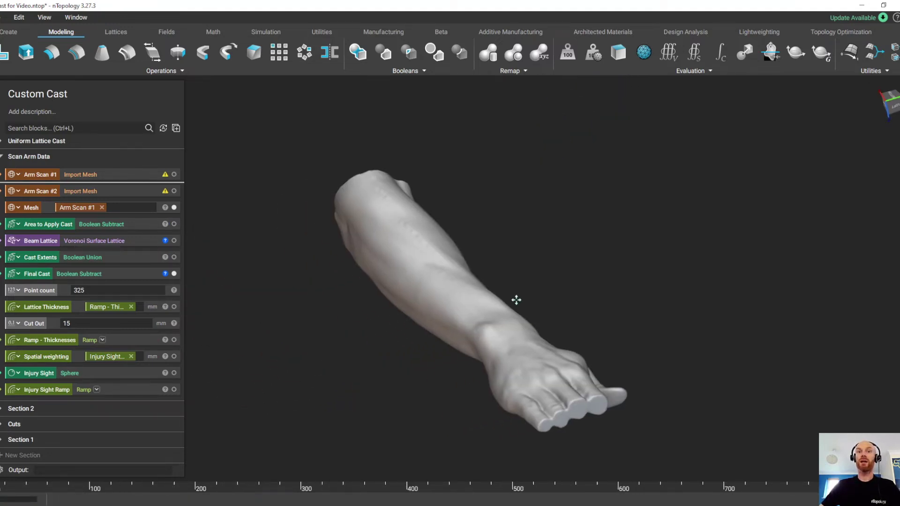
right_click_drag(516, 300, 479, 340)
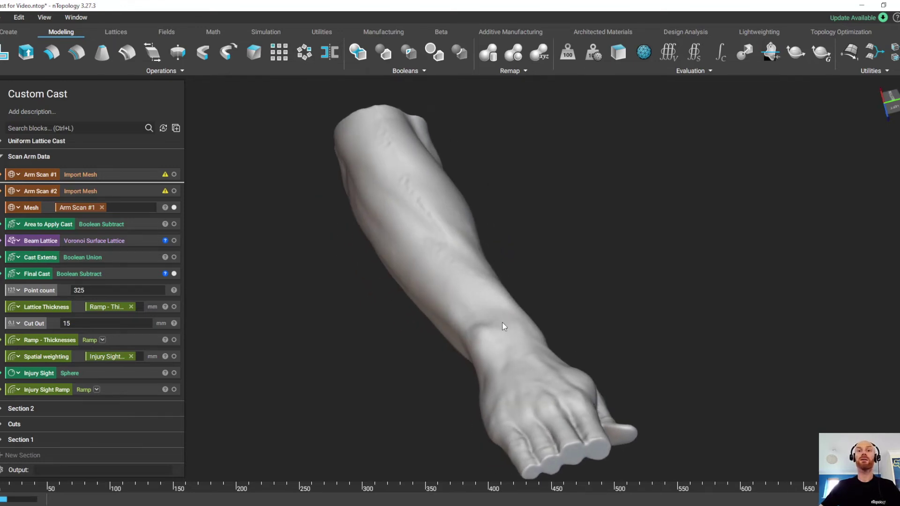
right_click_drag(501, 321, 444, 305)
right_click_drag(506, 275, 580, 342)
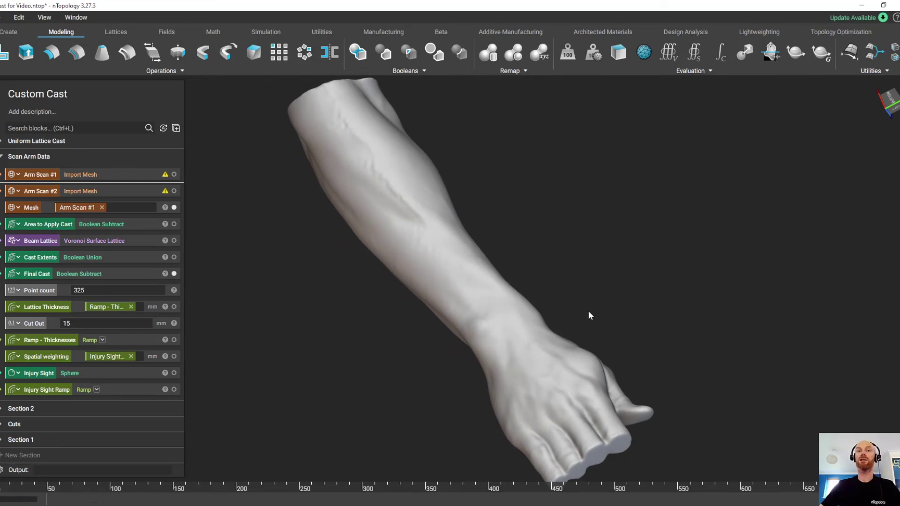
- Inspect the cast regenerated on Arm Scan #1, checking the lattice around the thumb, the hand and the forearm
right_click_drag(489, 340, 729, 206)
scroll(730, 206, "up", 10)
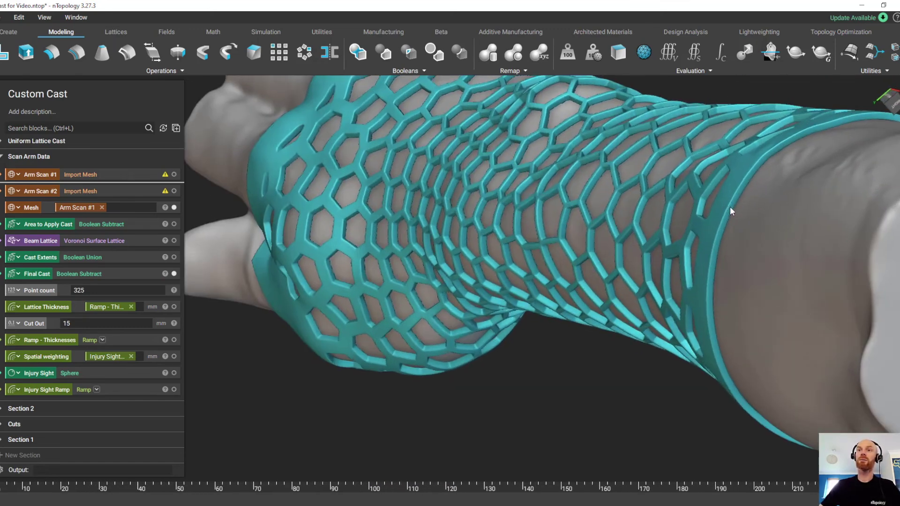
scroll(696, 294, "down", 10)
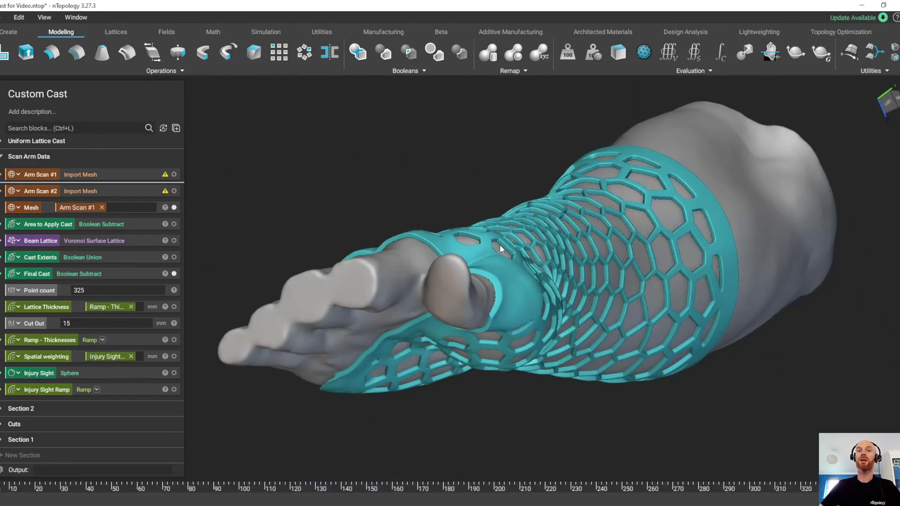
right_click_drag(500, 245, 522, 416)
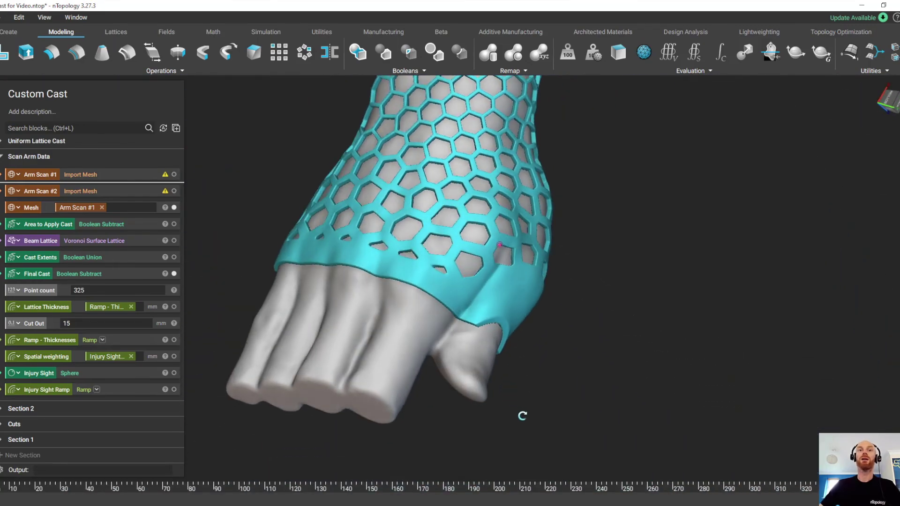
scroll(534, 302, "down", 5)
middle_click_drag(550, 211, 507, 349)
right_click_drag(498, 332, 464, 244)
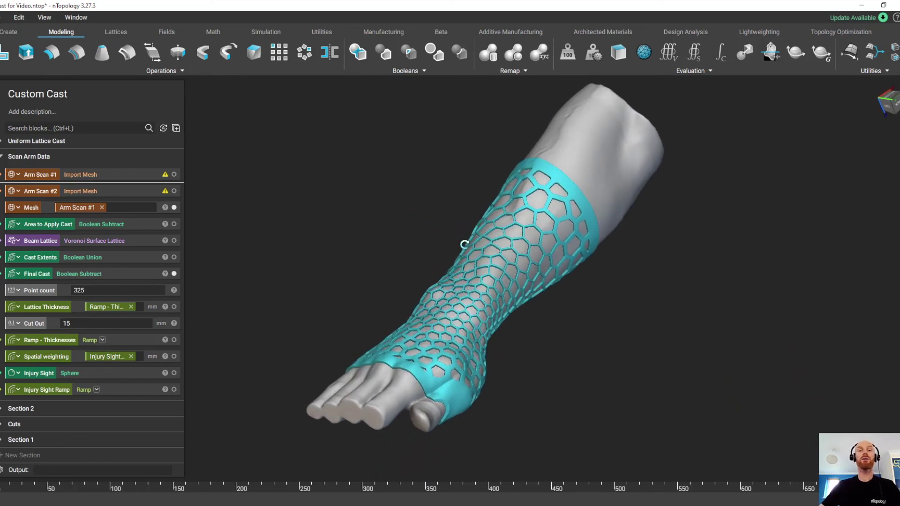